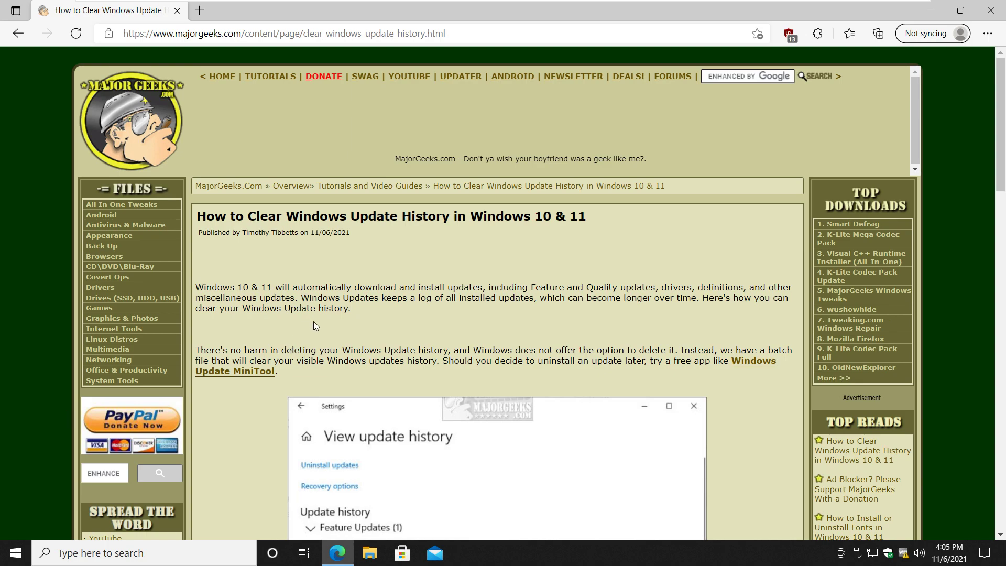
pyautogui.scroll(-2, 314, 321)
pyautogui.scroll(2, 317, 309)
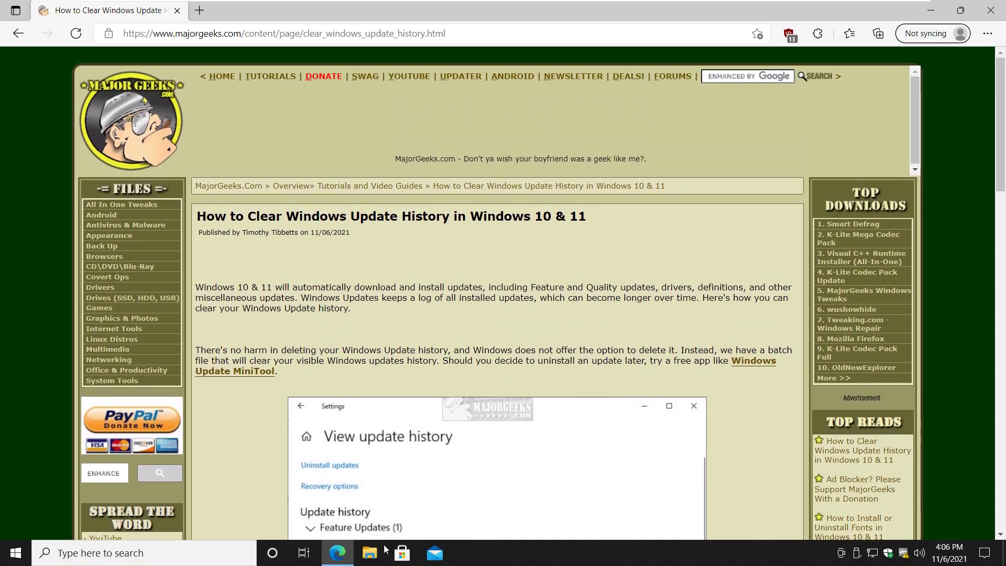
# Step: Open Update & Security's update history, showing one feature update and five quality updates
pyautogui.click(15, 553)
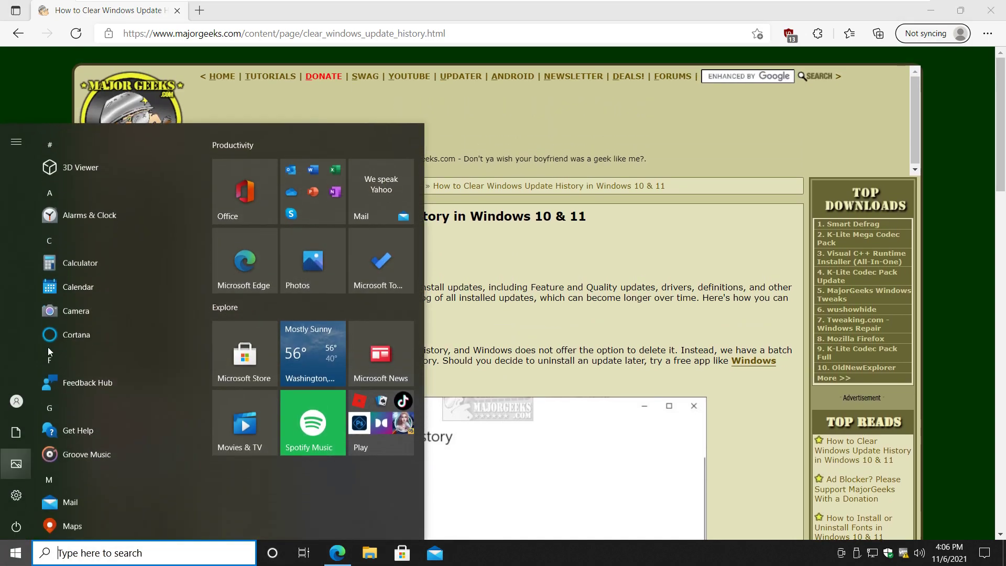
pyautogui.click(395, 362)
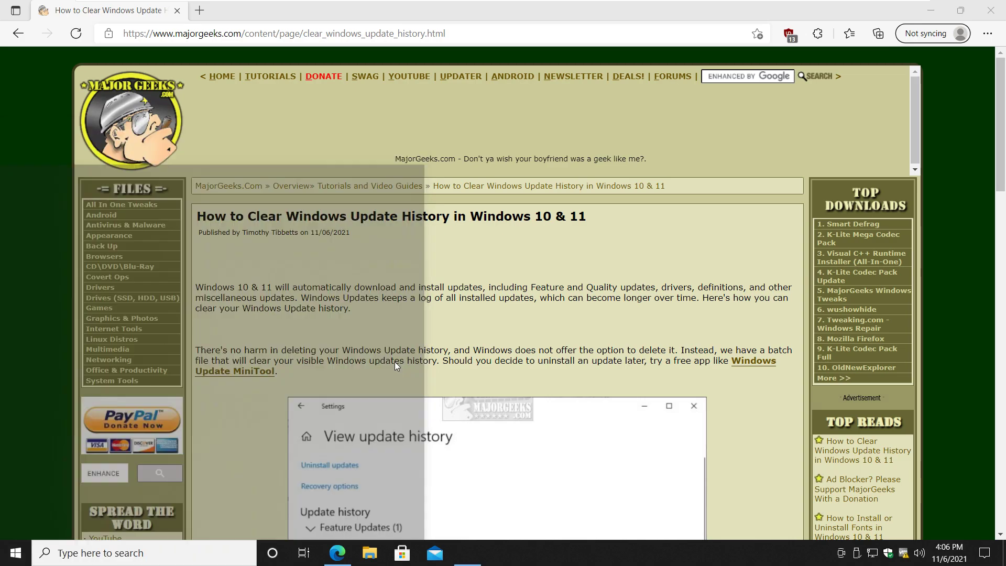
pyautogui.scroll(-3, 324, 353)
pyautogui.scroll(-3, 324, 353)
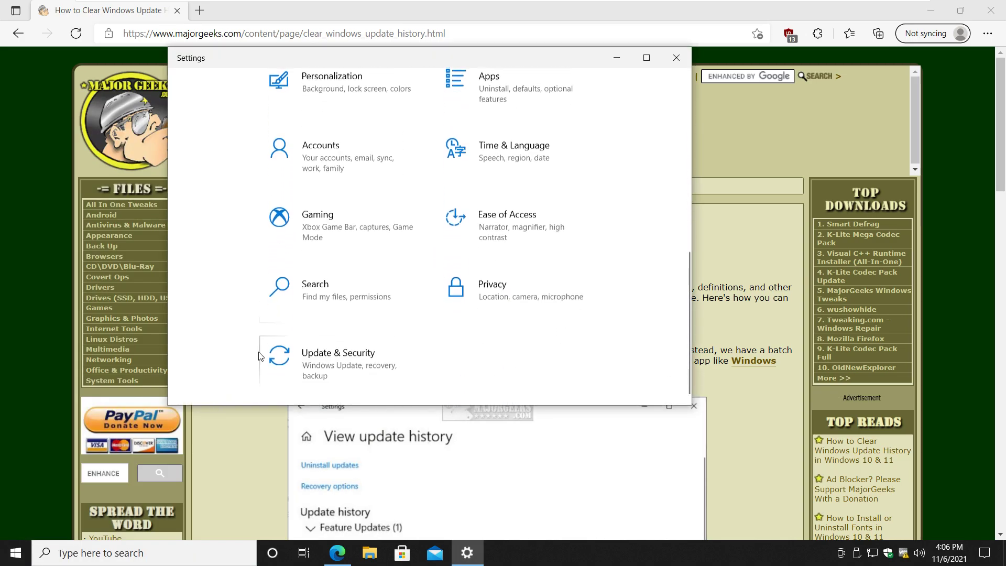
pyautogui.click(325, 353)
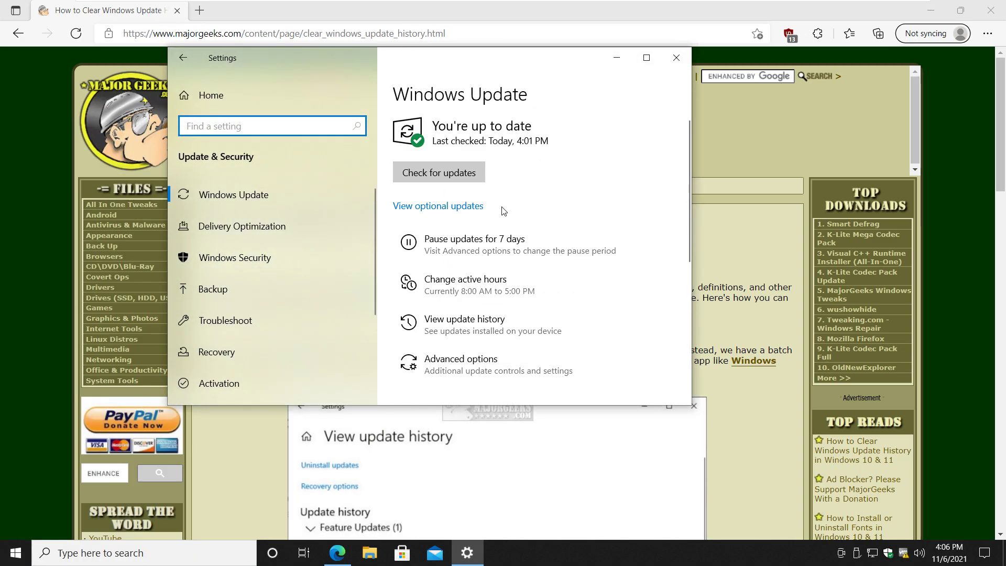
pyautogui.scroll(-3, 296, 259)
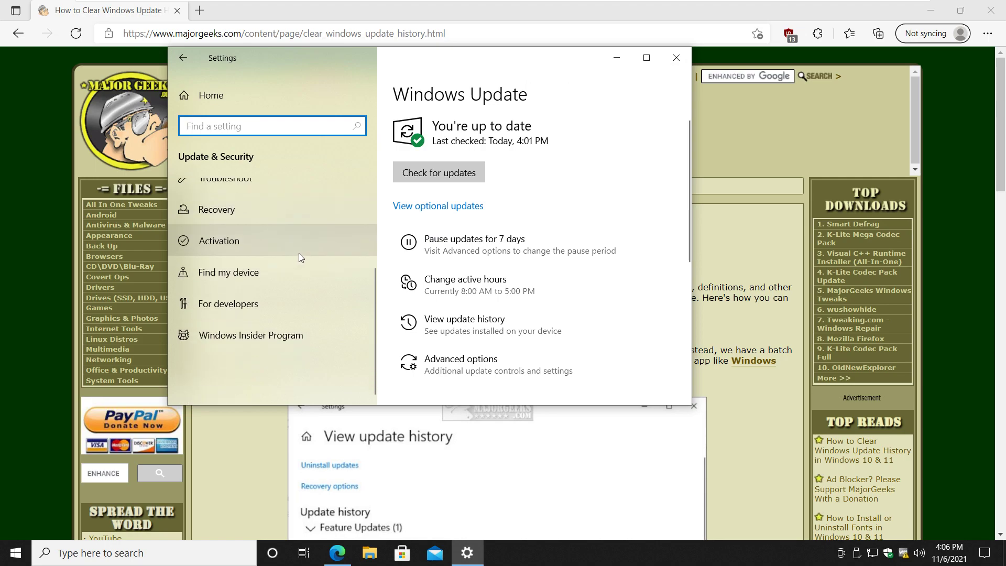
pyautogui.click(464, 325)
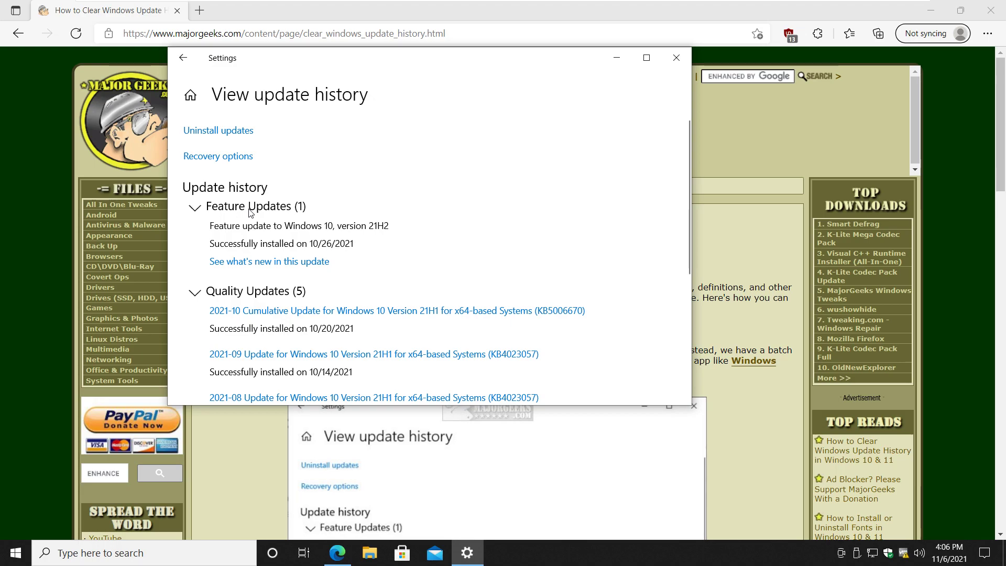
pyautogui.scroll(-2, 239, 216)
pyautogui.scroll(-1, 293, 207)
pyautogui.scroll(-1, 293, 206)
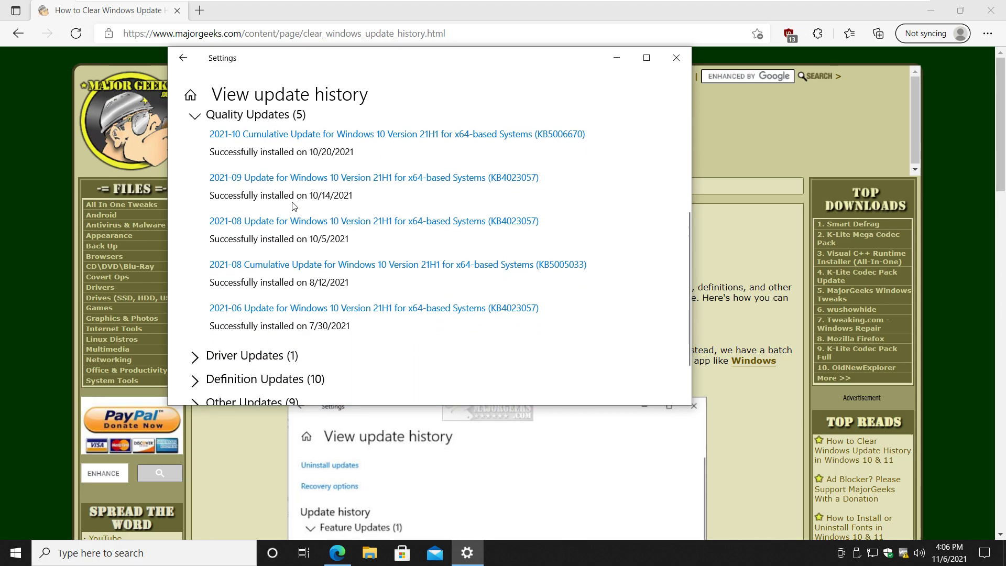
pyautogui.scroll(-1, 318, 302)
# Step: Expand the Driver, Definition and Other Updates lists, then close Settings
pyautogui.click(266, 305)
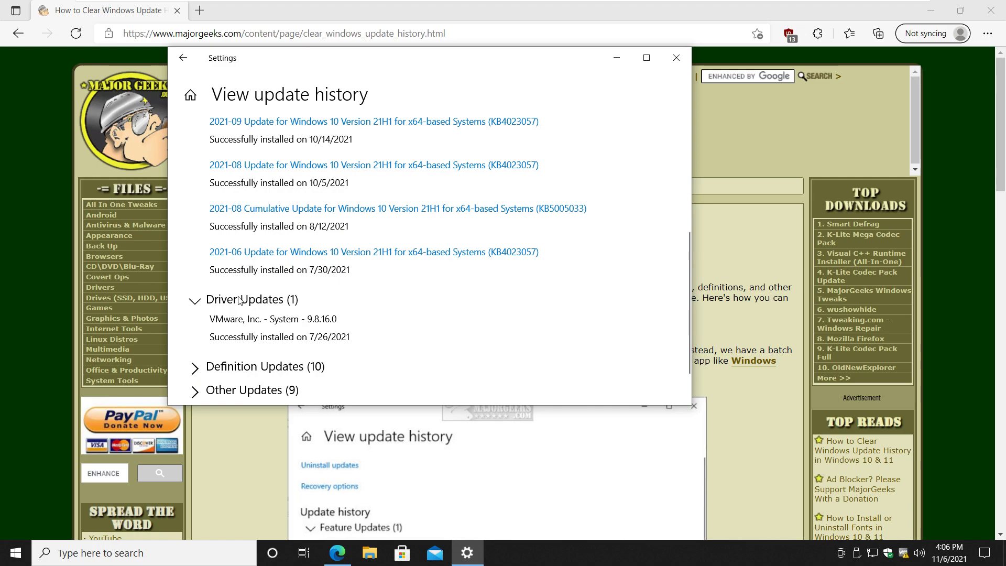
pyautogui.scroll(-1, 236, 321)
pyautogui.click(218, 323)
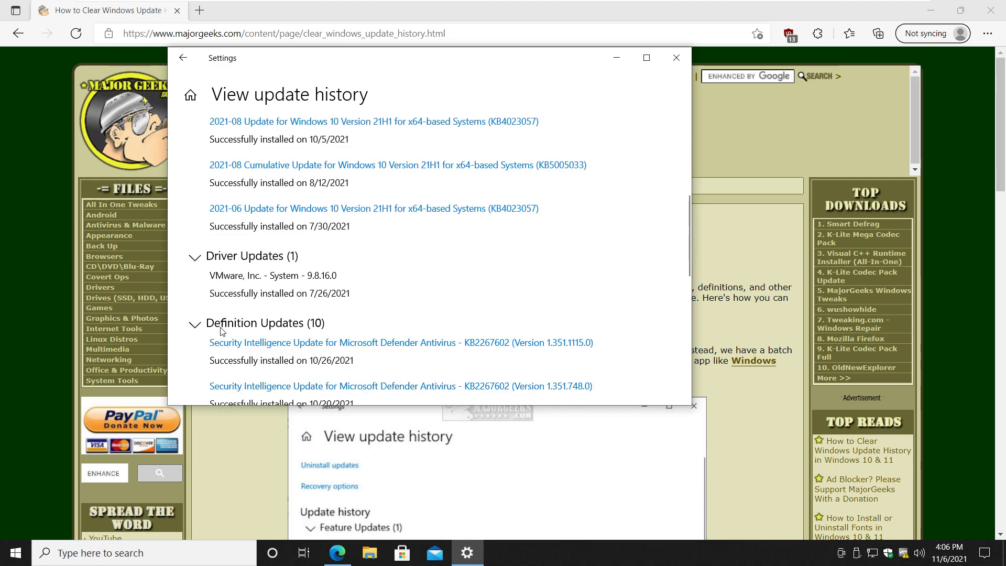
pyautogui.scroll(-1, 220, 323)
pyautogui.scroll(-4, 354, 303)
pyautogui.scroll(-2, 401, 291)
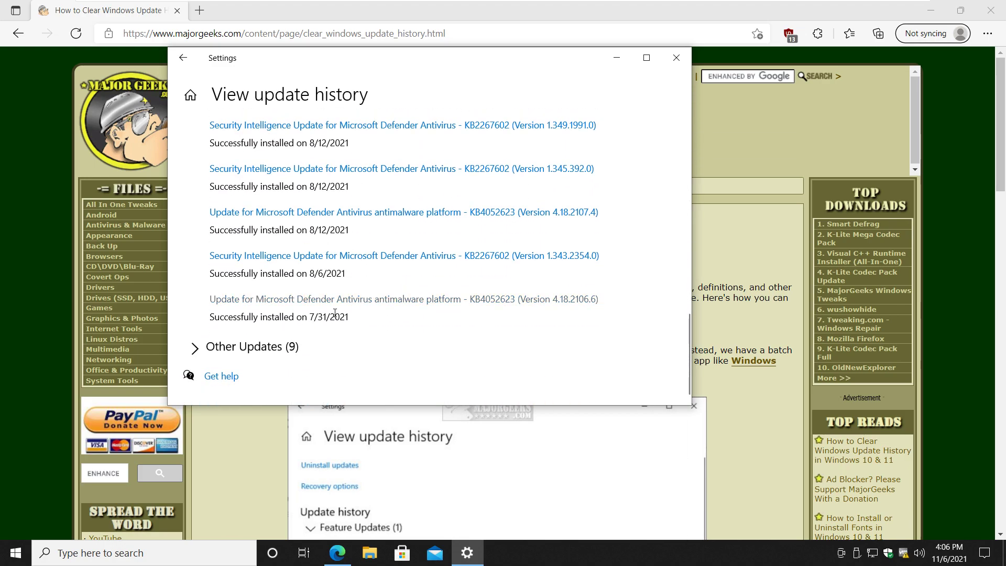
pyautogui.click(200, 351)
pyautogui.scroll(-4, 402, 303)
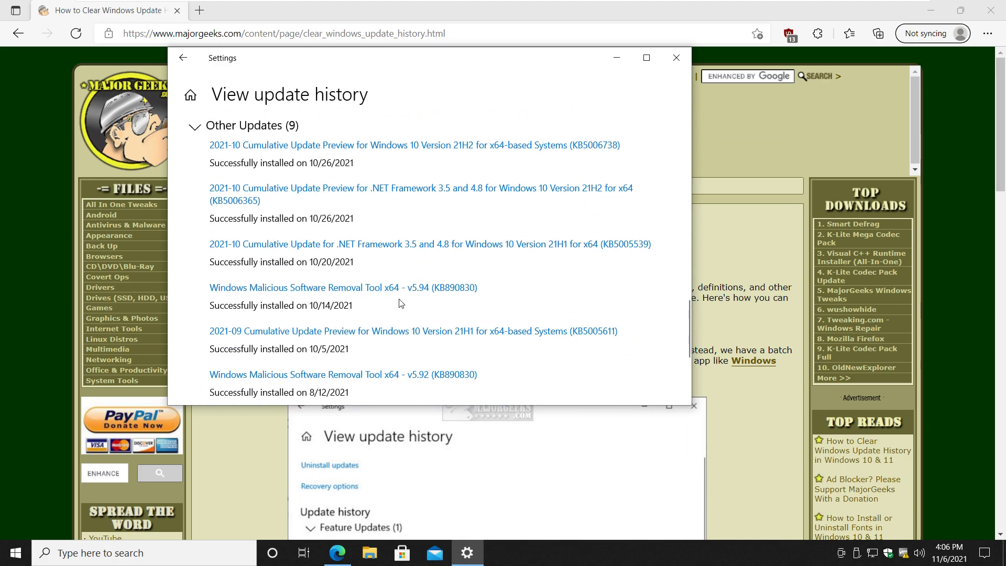
pyautogui.scroll(-2, 400, 304)
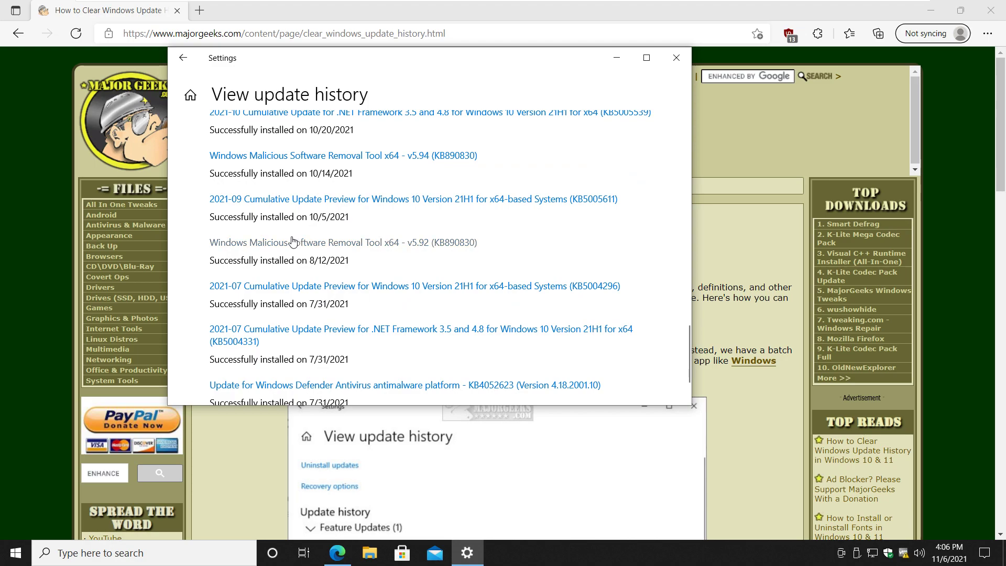
pyautogui.scroll(-2, 402, 249)
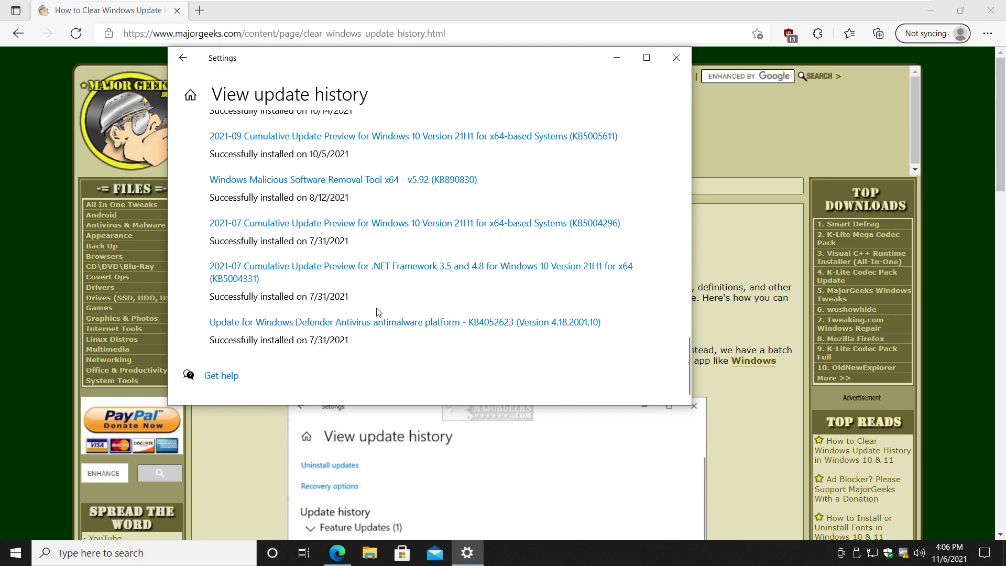
pyautogui.scroll(3, 377, 312)
pyautogui.scroll(2, 376, 312)
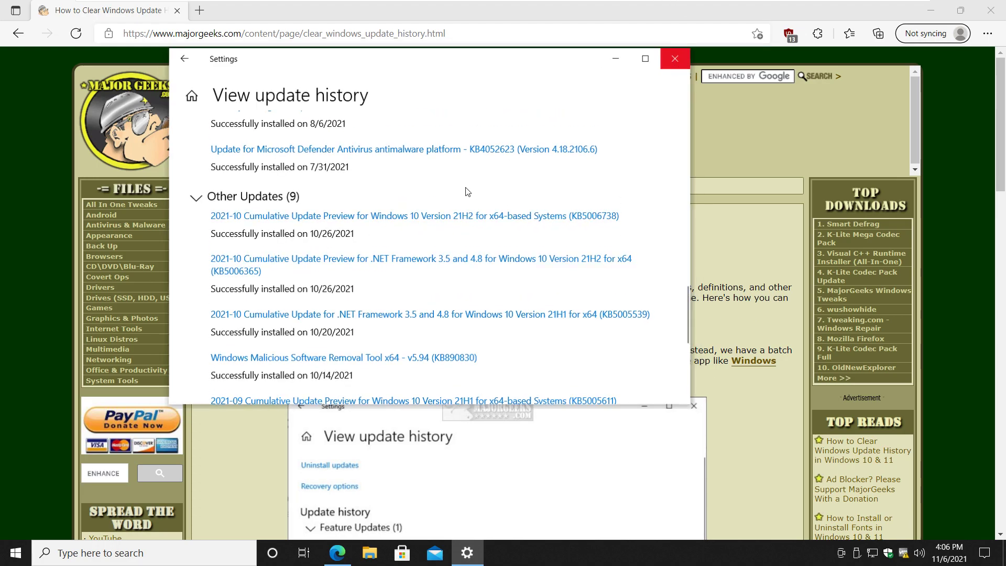
pyautogui.click(675, 59)
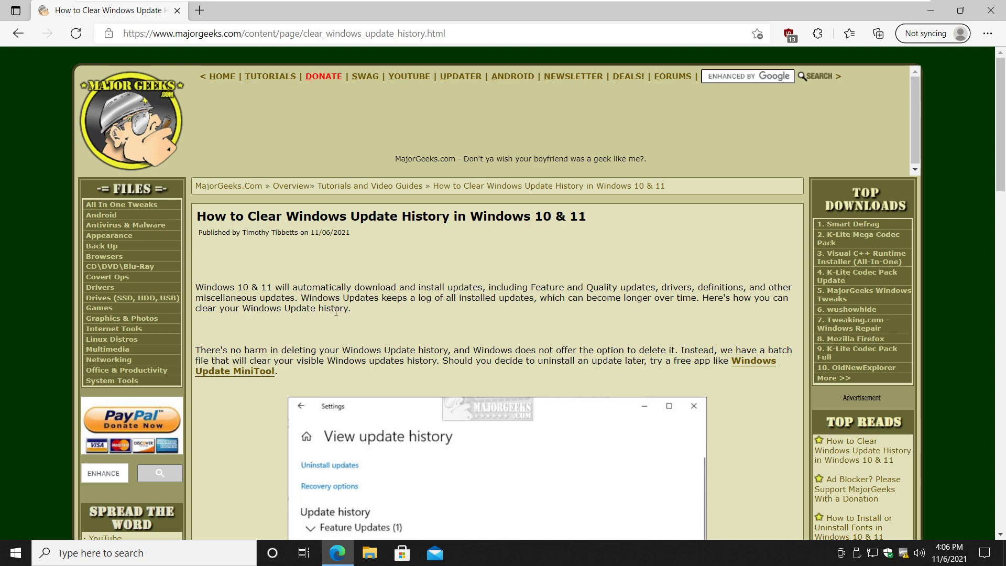
pyautogui.scroll(-1, 391, 291)
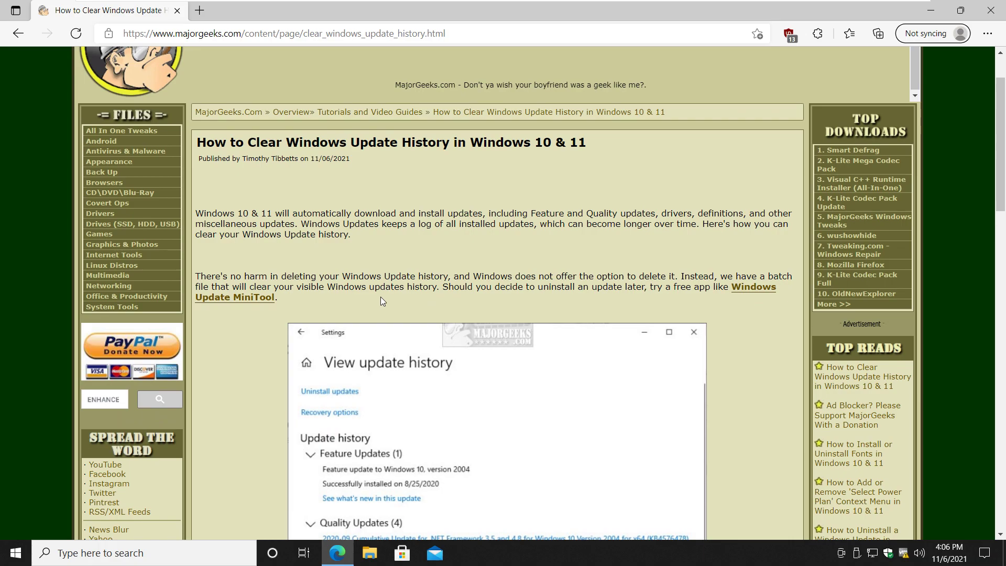
pyautogui.scroll(-4, 278, 284)
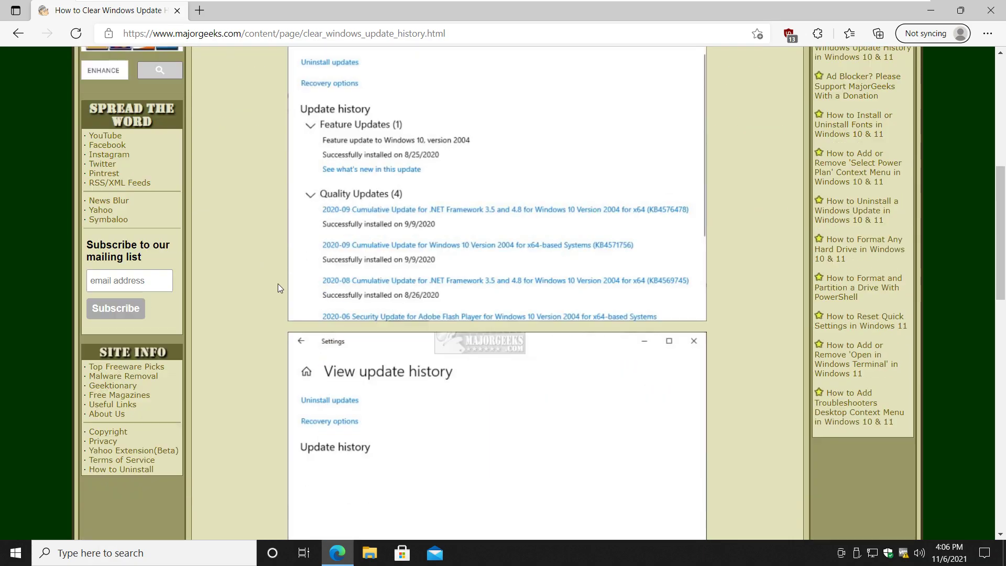
pyautogui.scroll(-2, 234, 301)
pyautogui.scroll(-4, 229, 272)
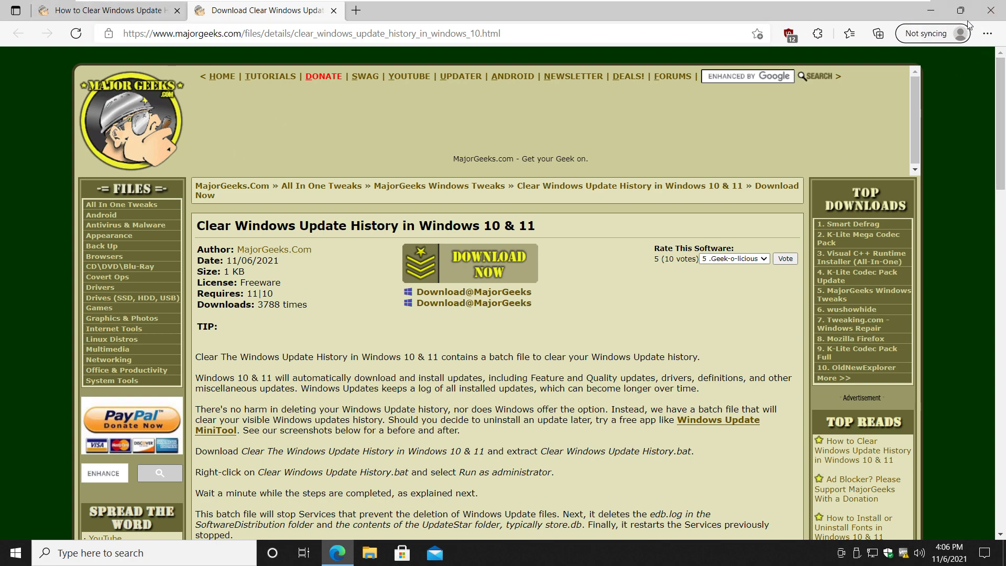
# Step: Download 'Clear Windows Update History in Windows 10 11.zip' and open it
pyautogui.click(451, 264)
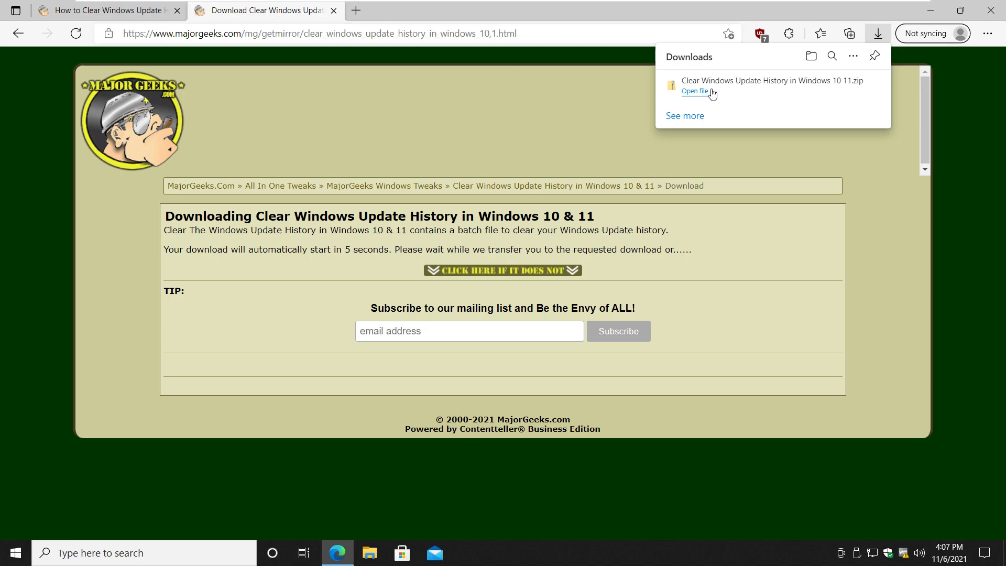
pyautogui.click(697, 91)
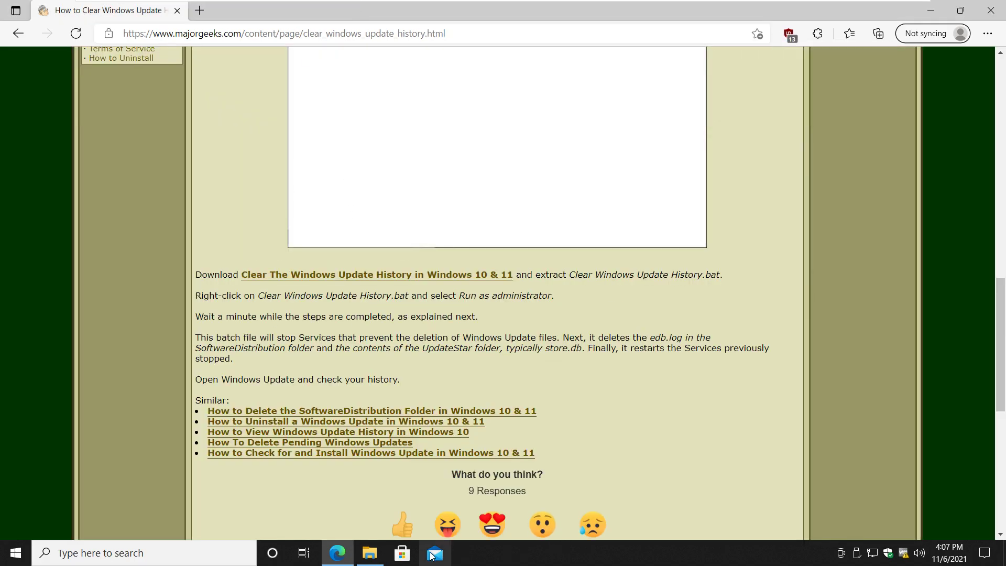
# Step: Inspect the zip's Clear Windows Update History.bat and MajorGeeks Tutorial Link.html files
pyautogui.click(369, 555)
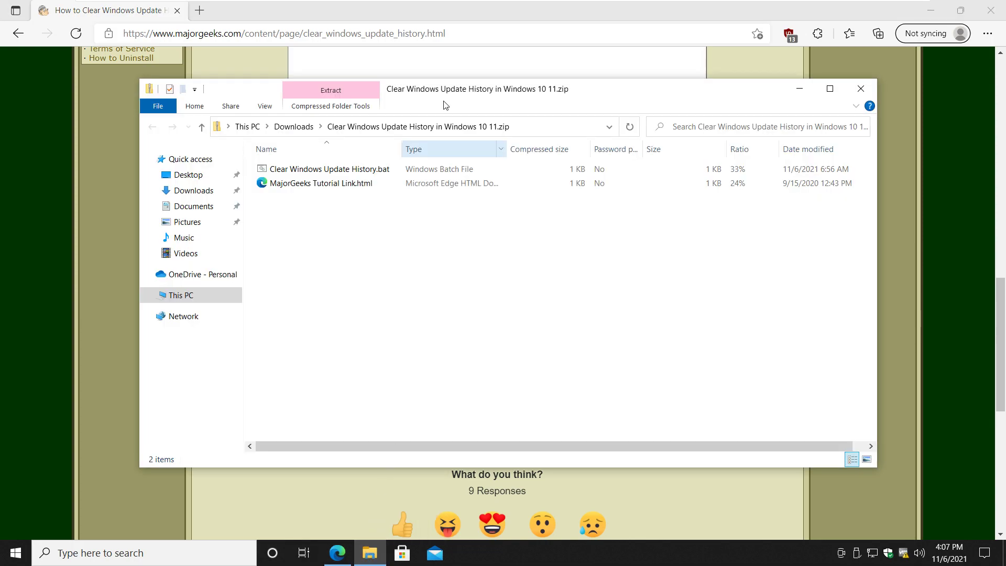
pyautogui.click(340, 171)
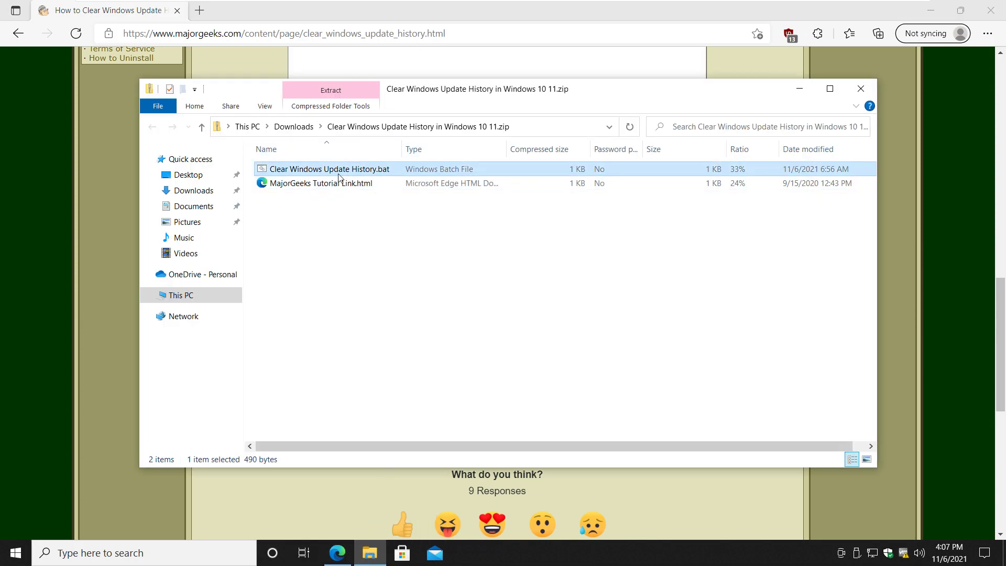
pyautogui.click(317, 186)
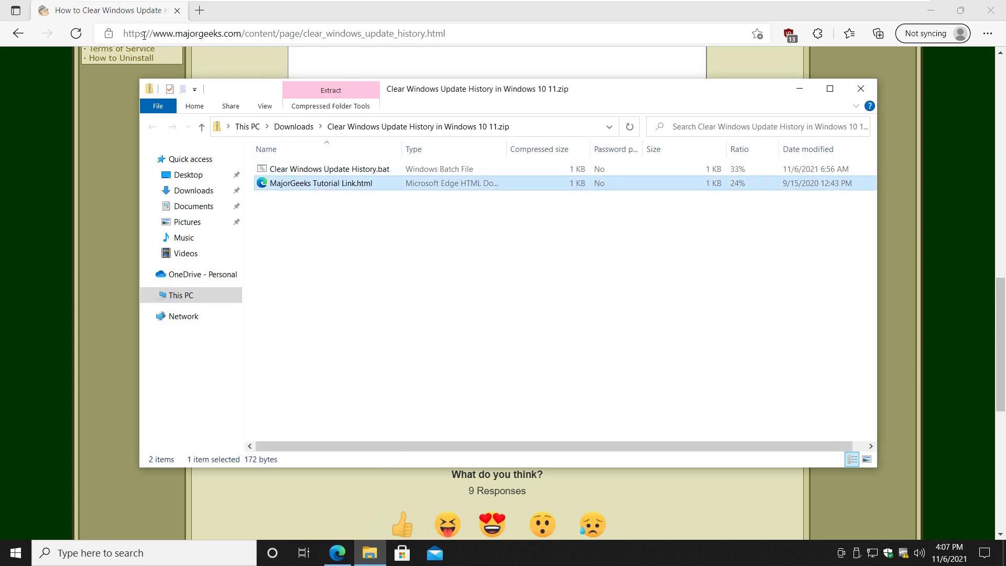
pyautogui.click(334, 171)
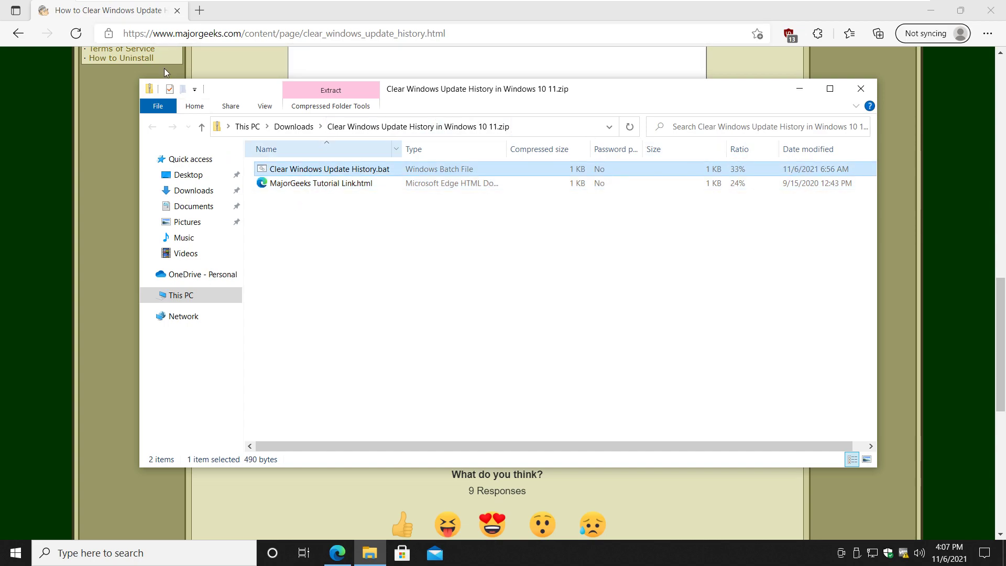
# Step: Extract the zip to a 'Clear Windows Update History in Windows 10 11' folder in Downloads
pyautogui.click(350, 94)
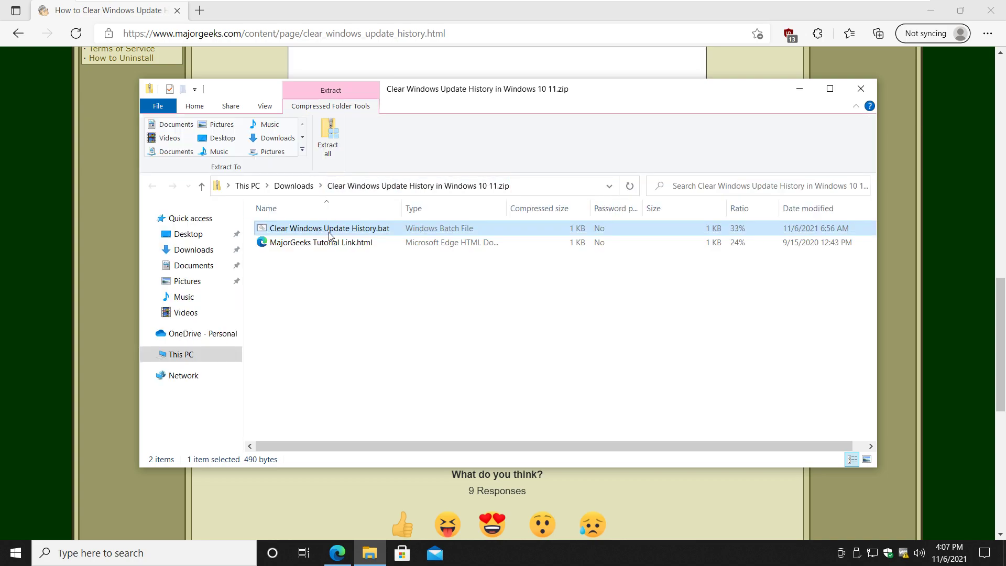
pyautogui.click(329, 140)
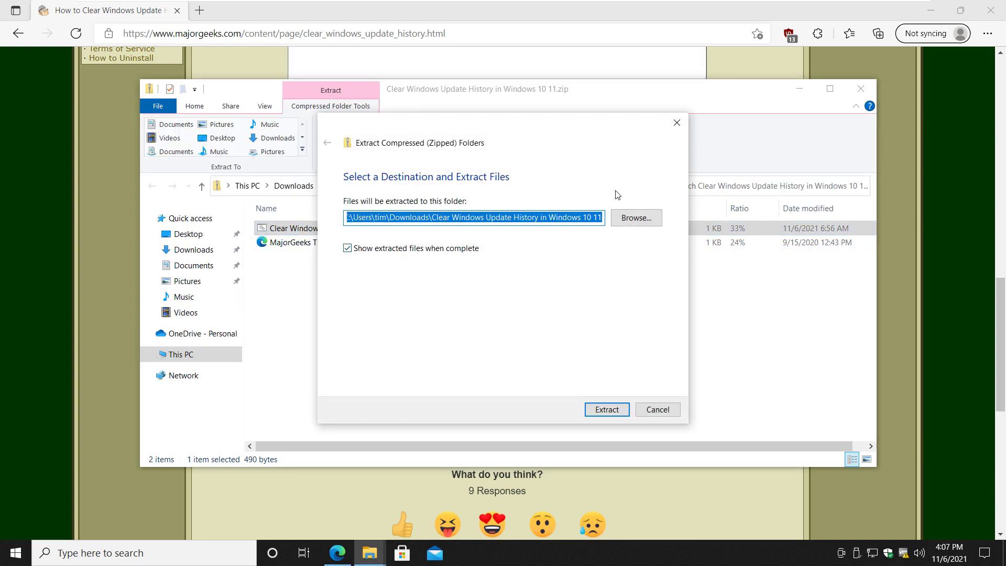
pyautogui.click(350, 250)
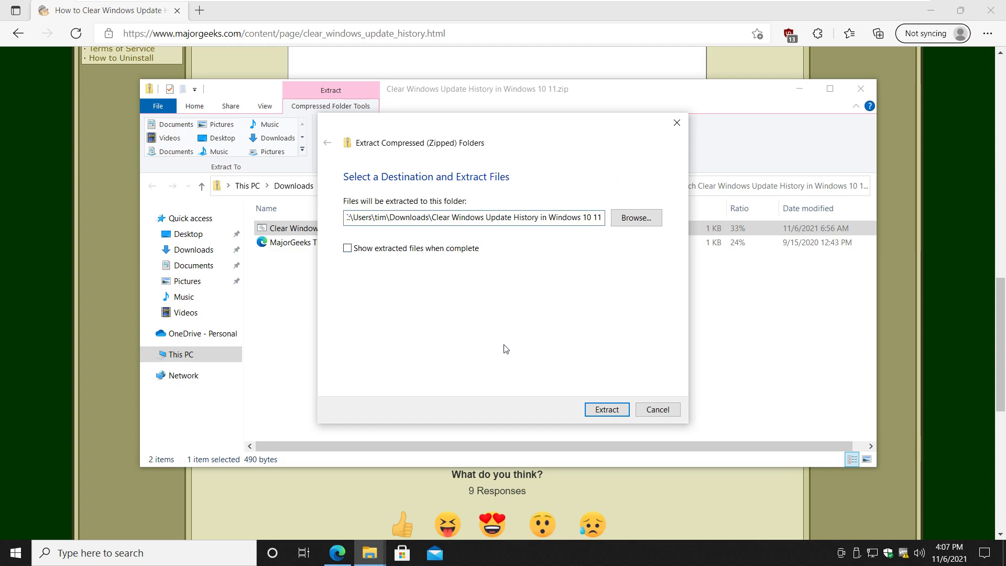
pyautogui.click(606, 409)
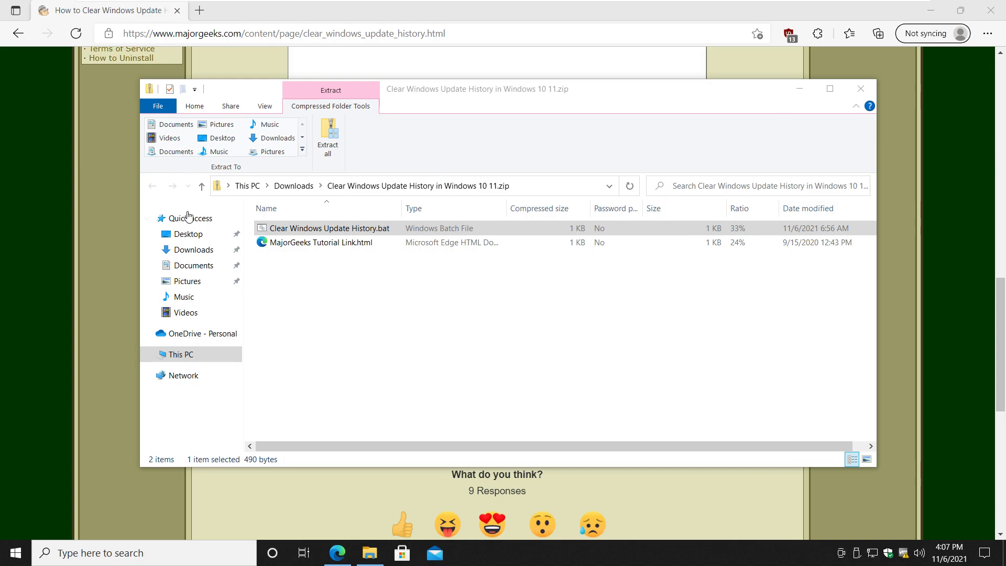
pyautogui.click(189, 252)
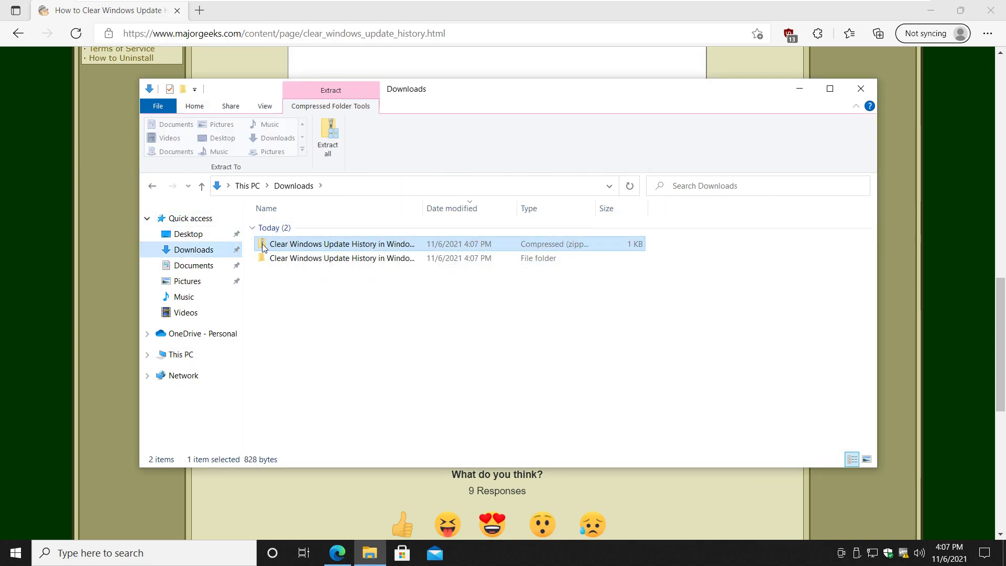
# Step: Run Clear Windows Update History.bat from the extracted folder as administrator
pyautogui.doubleClick(272, 259)
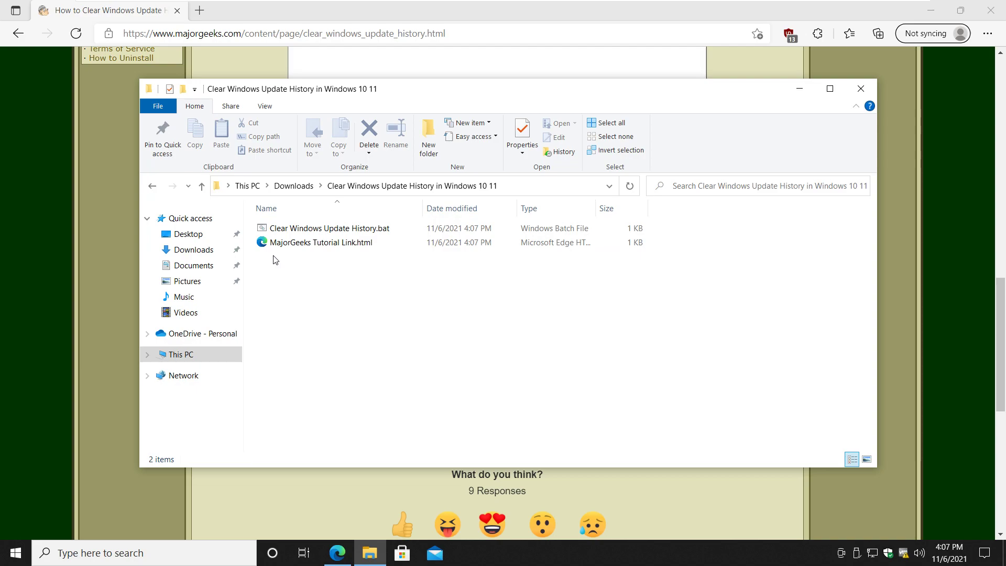
pyautogui.click(316, 230)
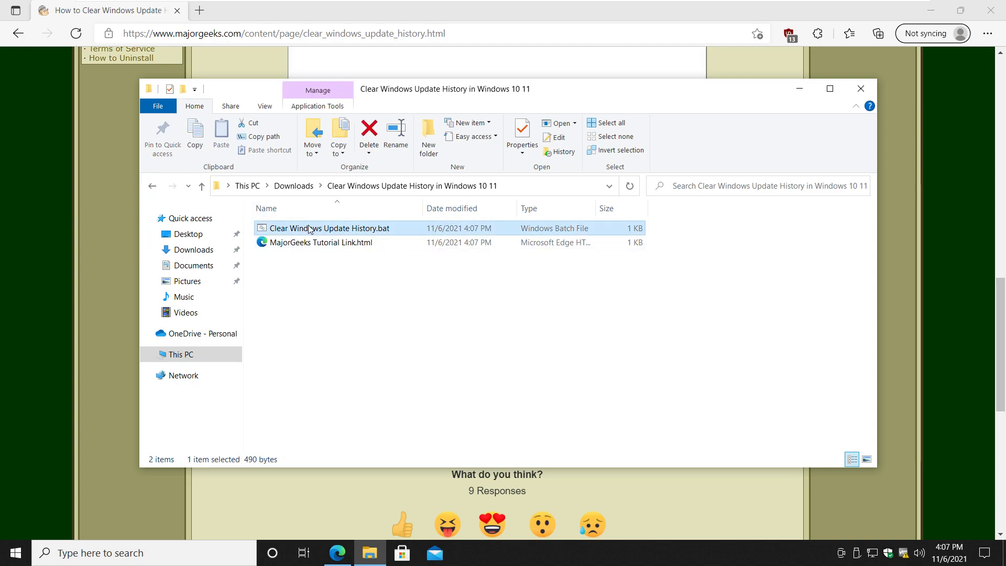
pyautogui.rightClick(385, 228)
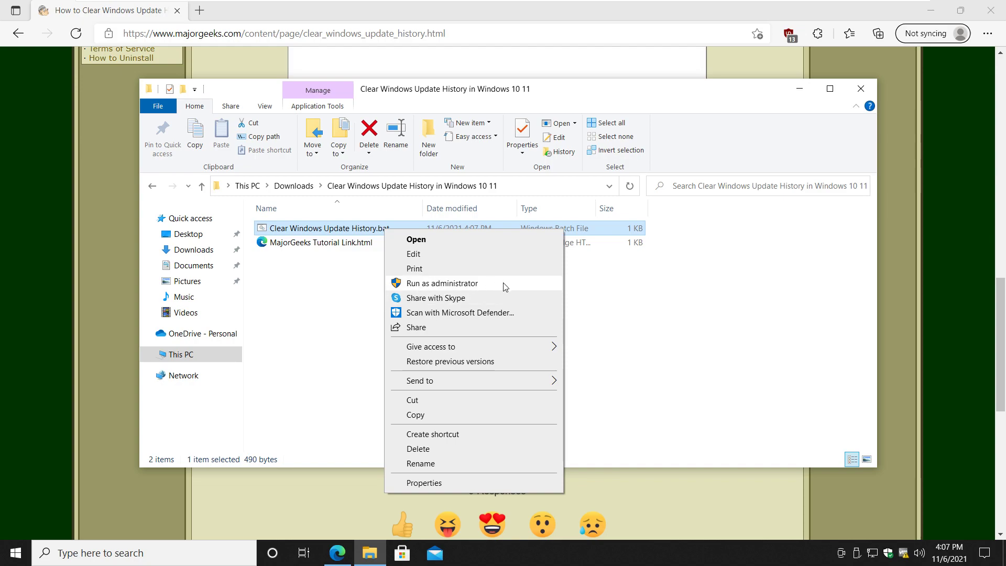
pyautogui.click(505, 286)
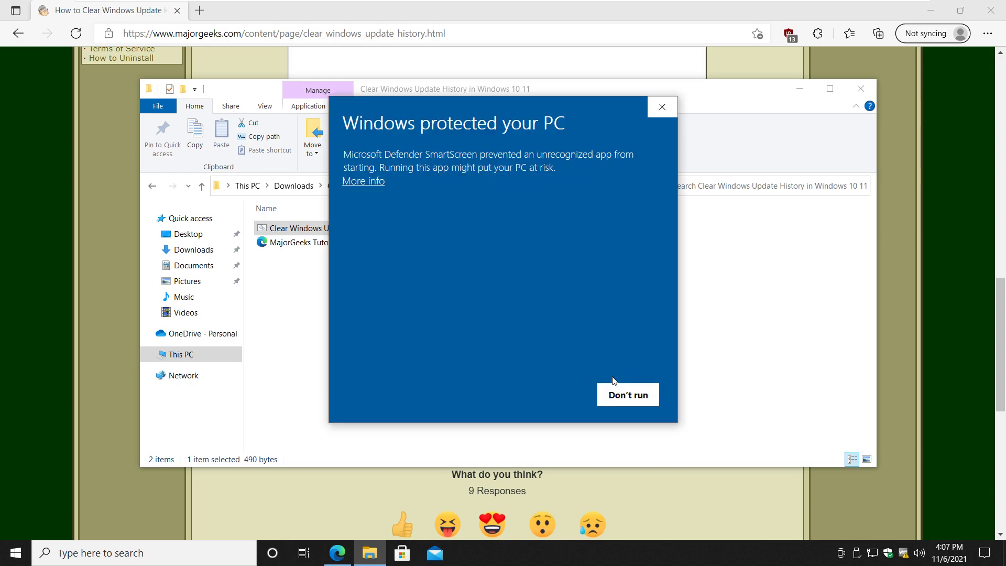
# Step: Bypass the SmartScreen warning and approve the UAC prompt so the batch file runs
pyautogui.click(372, 186)
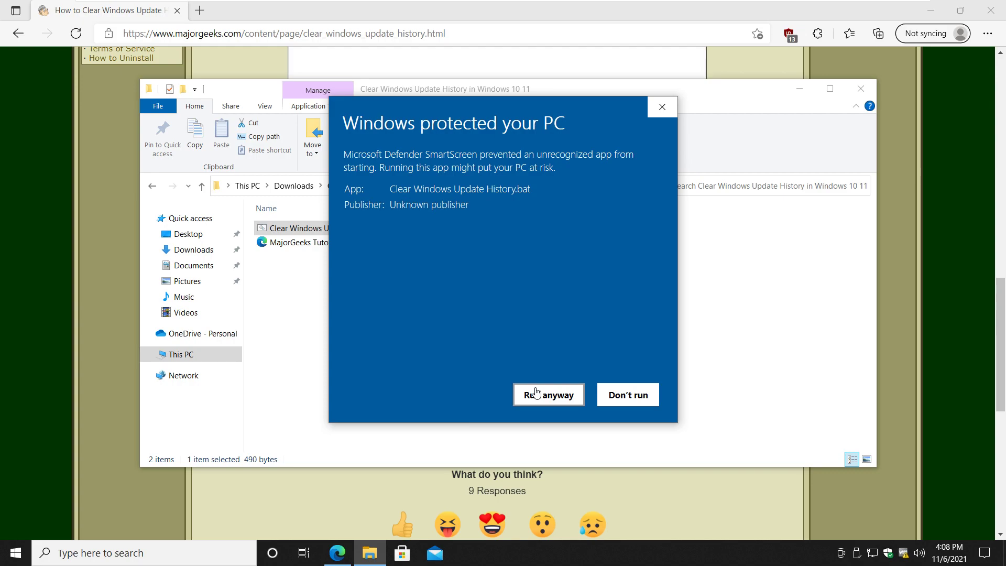
pyautogui.click(536, 393)
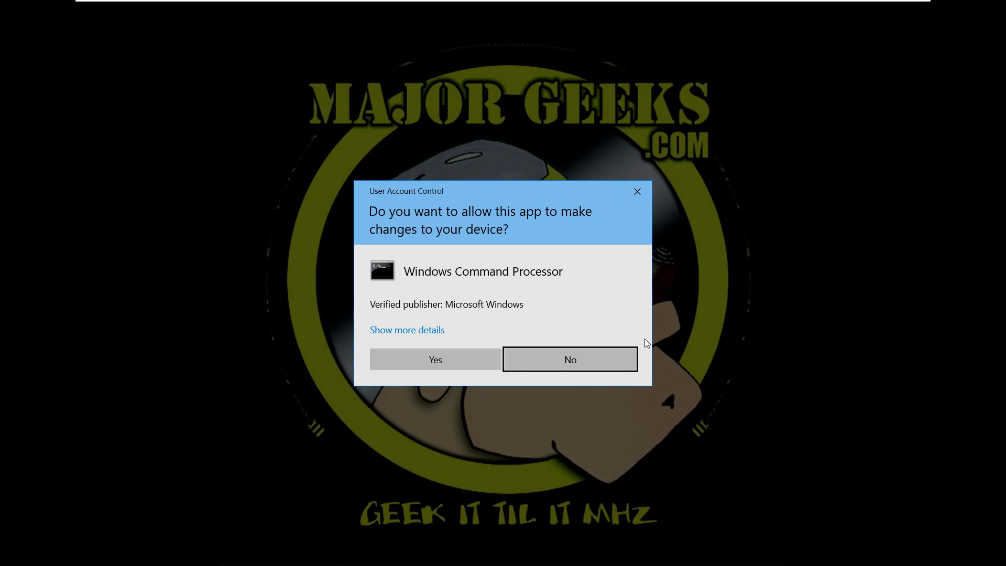
pyautogui.click(467, 363)
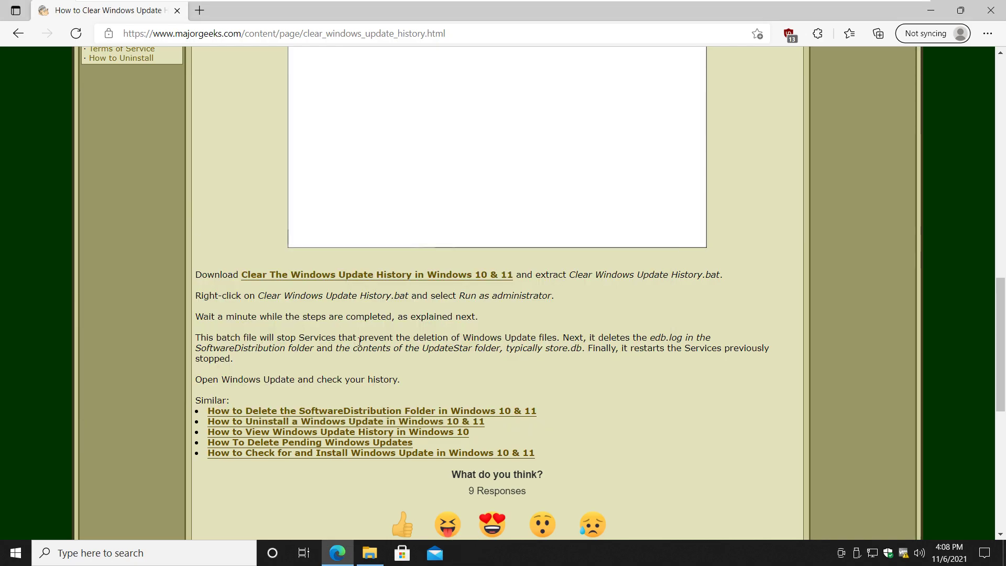
pyautogui.scroll(3, 359, 340)
pyautogui.scroll(3, 359, 339)
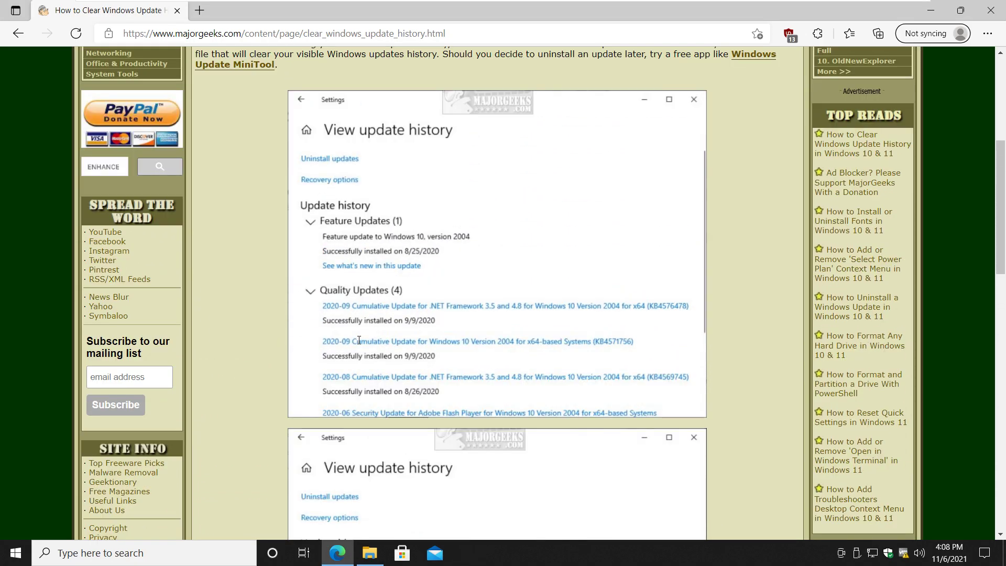
pyautogui.scroll(3, 359, 339)
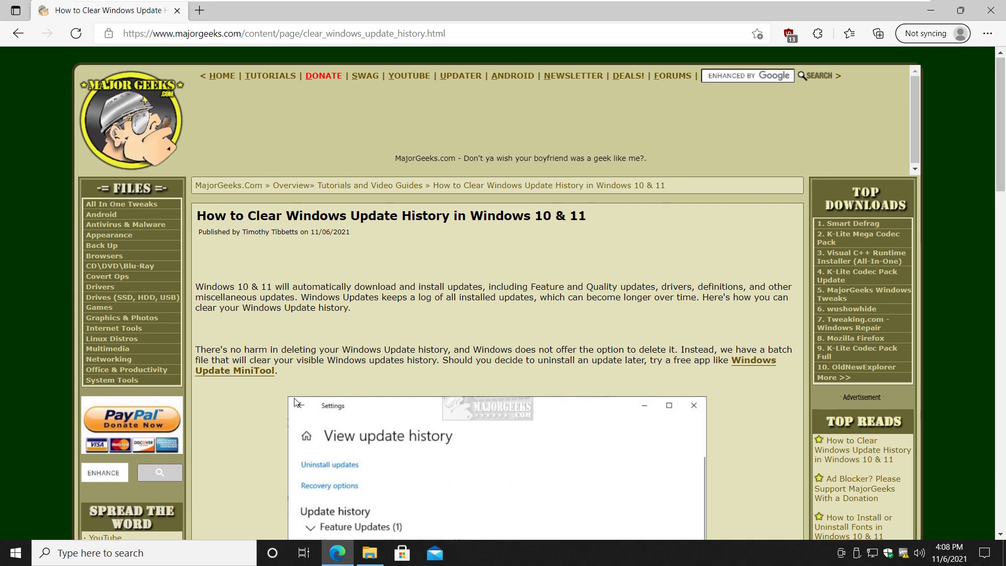
pyautogui.click(16, 552)
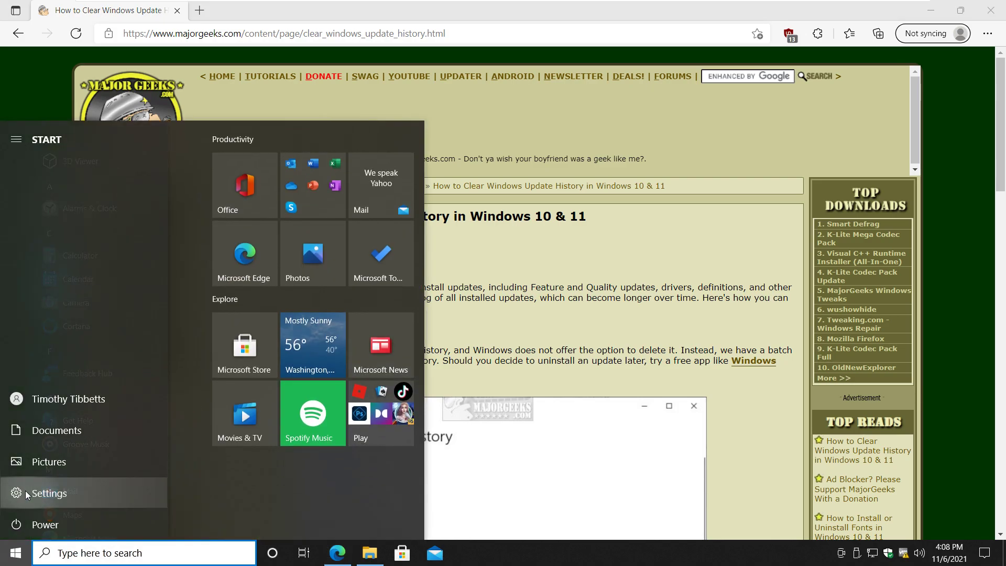
# Step: Reopen the update history in Settings, confirm it has no entries, and close Settings
pyautogui.click(25, 491)
pyautogui.scroll(-3, 385, 315)
pyautogui.scroll(-2, 388, 315)
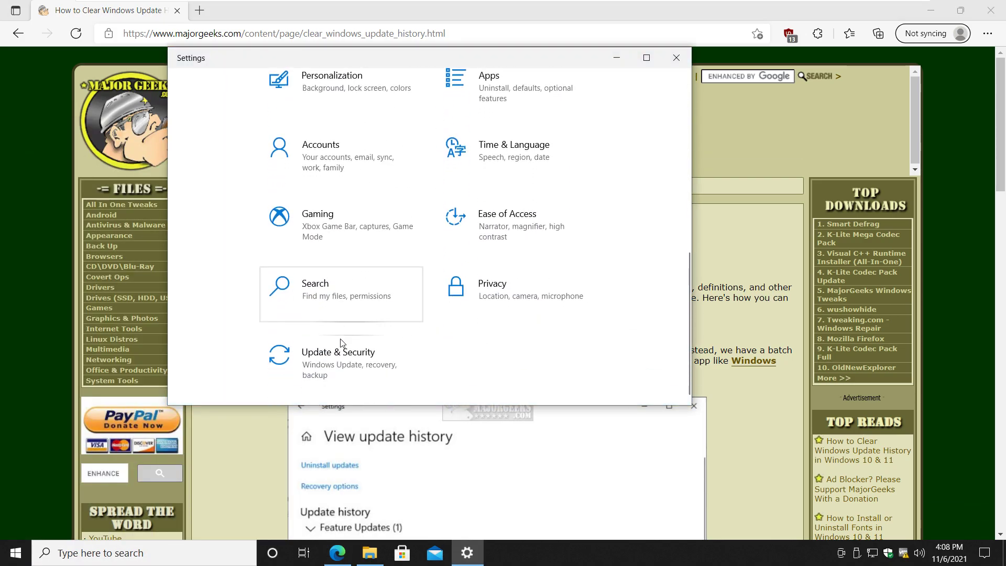
pyautogui.click(336, 360)
pyautogui.scroll(-2, 335, 361)
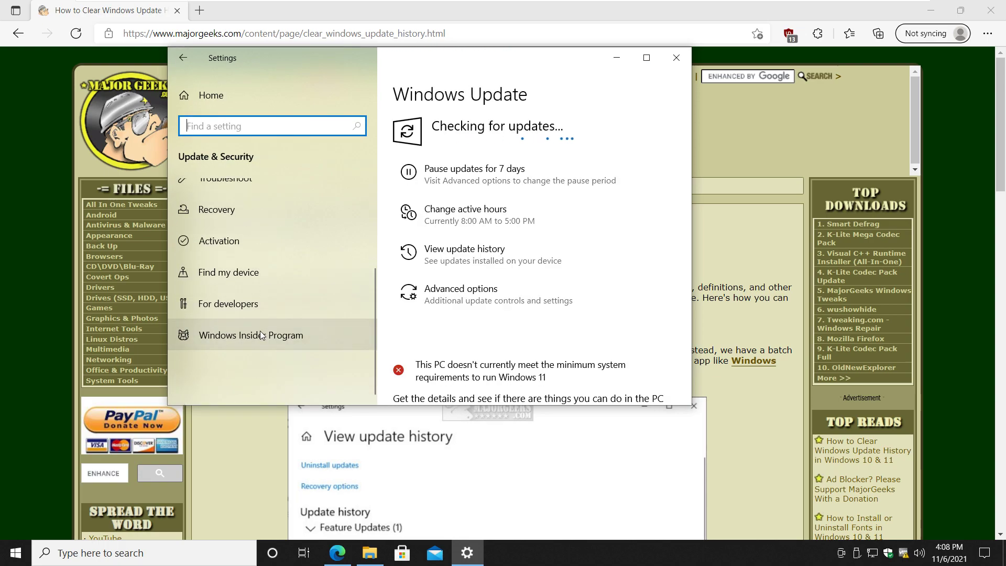
pyautogui.click(495, 249)
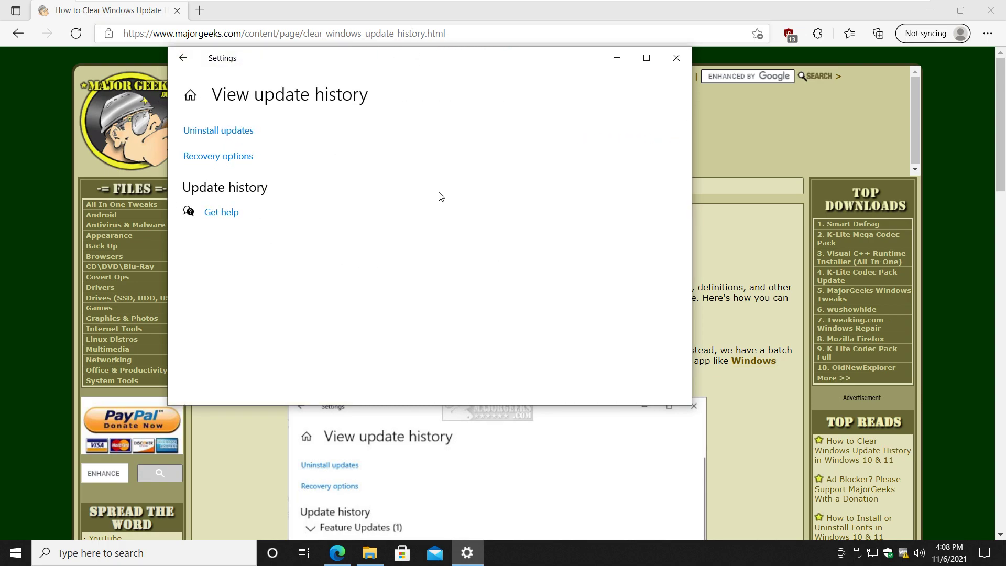
pyautogui.scroll(-2, 659, 449)
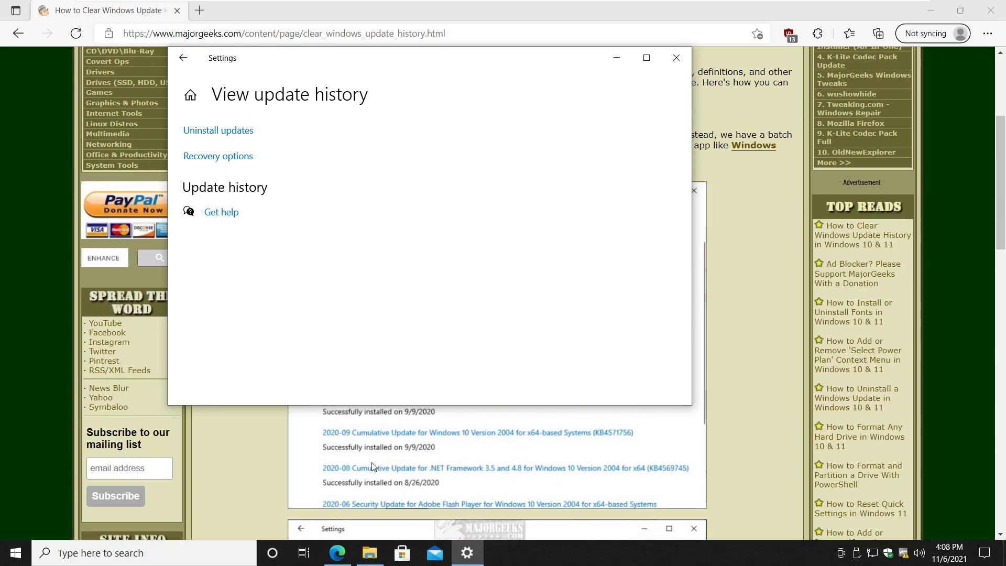
pyautogui.scroll(-4, 370, 467)
pyautogui.scroll(5, 370, 456)
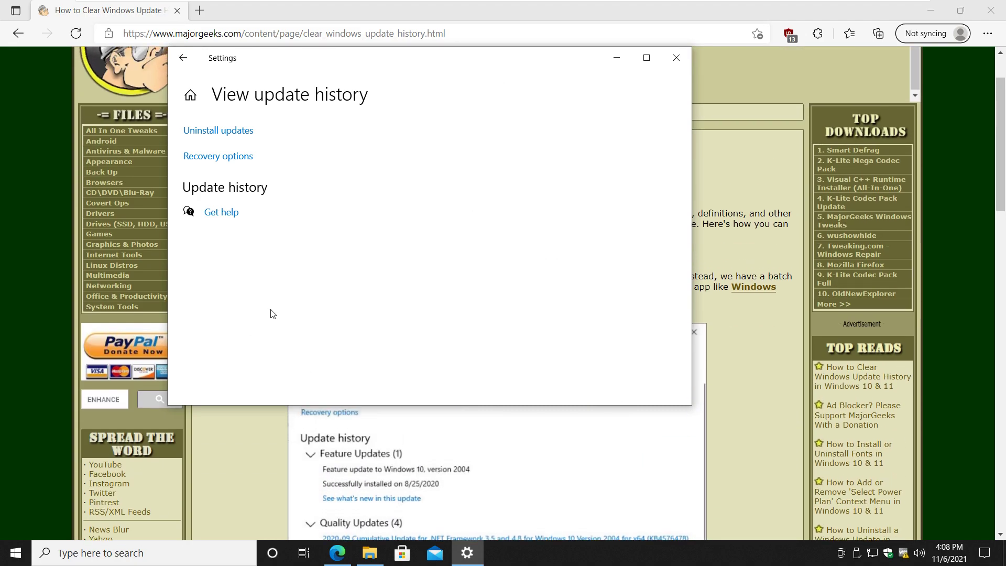
pyautogui.click(676, 58)
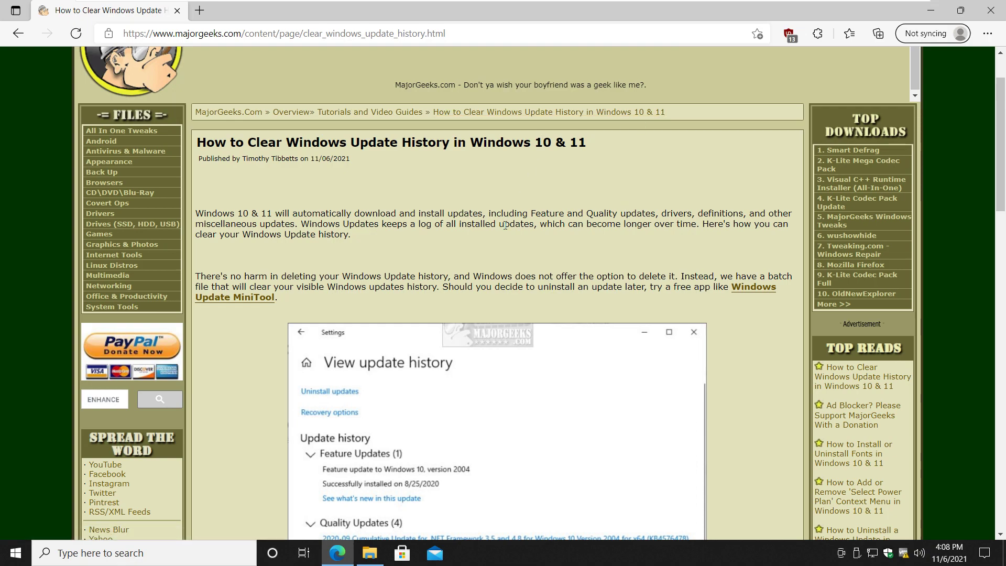
pyautogui.scroll(-1, 366, 475)
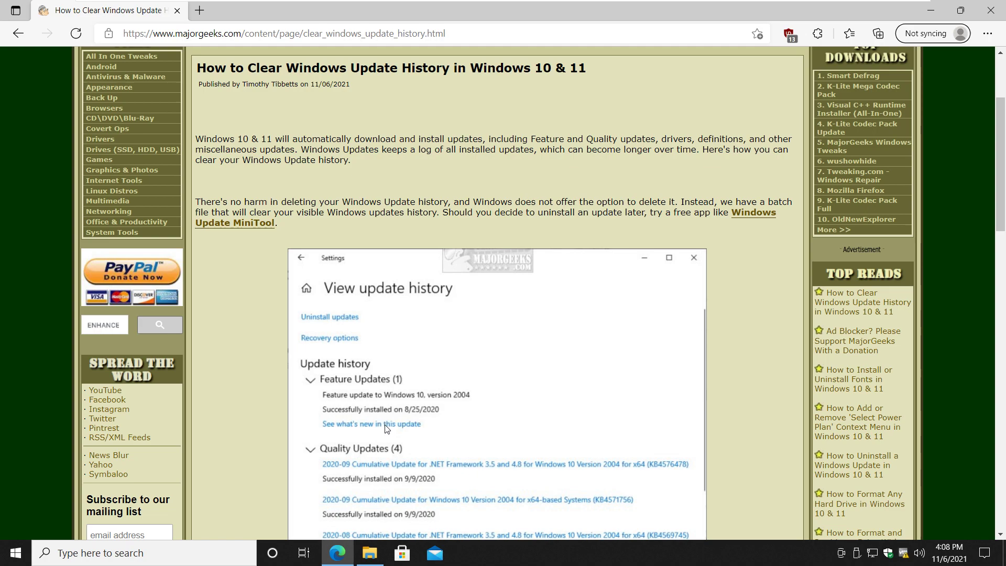
pyautogui.scroll(1, 385, 424)
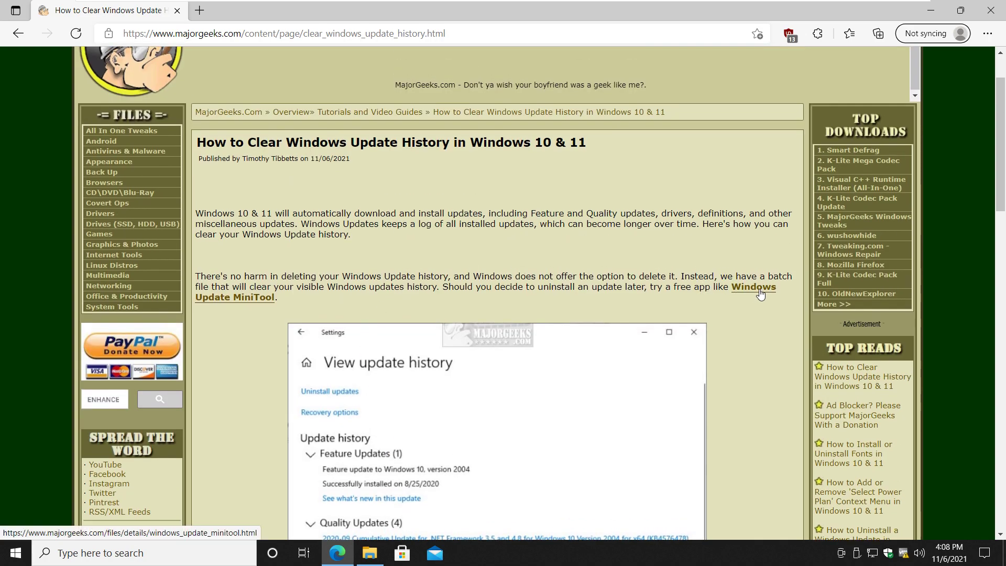
# Step: Follow the article's Windows Update MiniTool link to its download page in a new tab
pyautogui.click(210, 298)
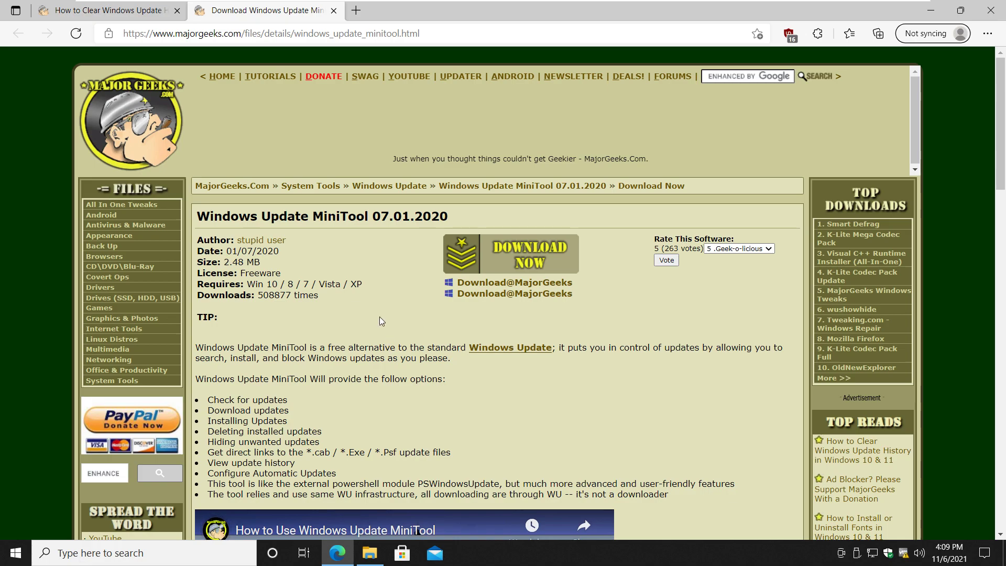
pyautogui.scroll(-2, 378, 311)
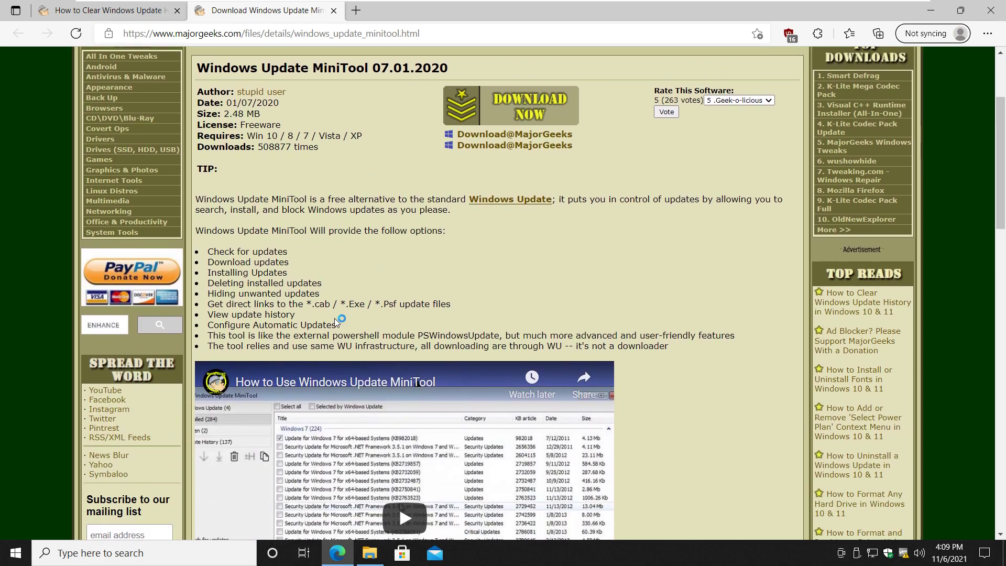
pyautogui.scroll(-2, 338, 321)
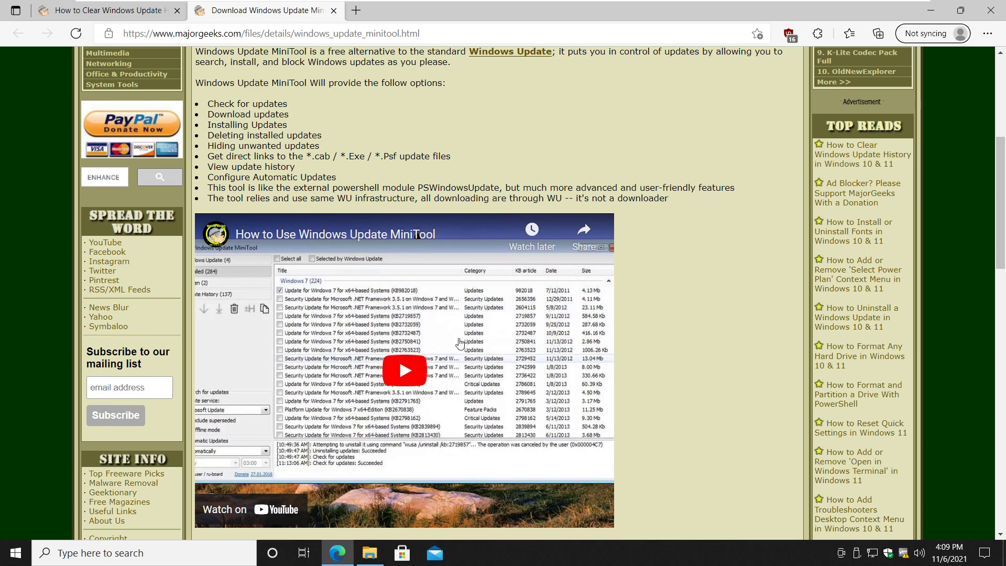
pyautogui.scroll(-2, 397, 354)
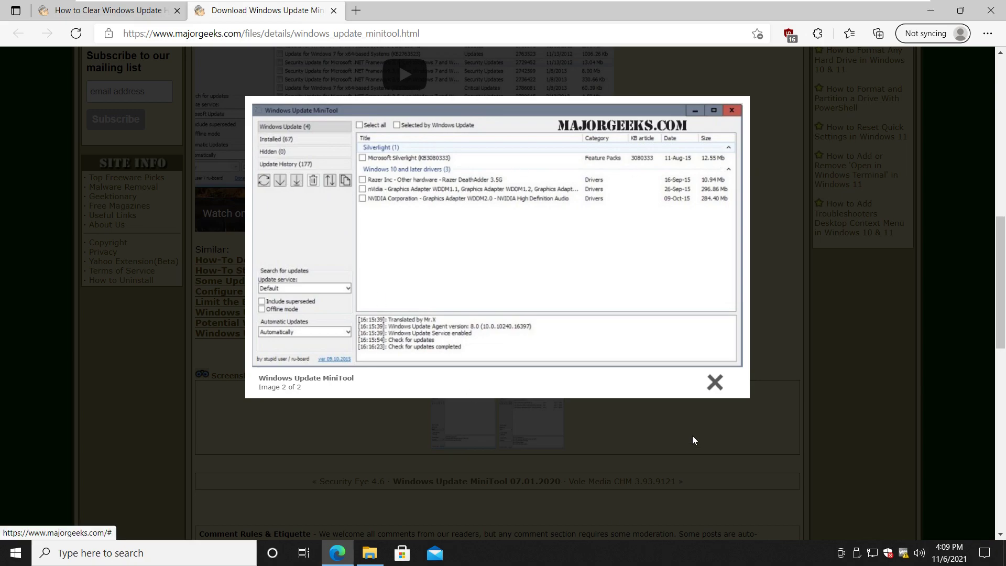
# Step: Close the enlarged MiniTool screenshot and the MiniTool download tab
pyautogui.click(716, 385)
pyautogui.scroll(3, 320, 353)
pyautogui.scroll(5, 352, 354)
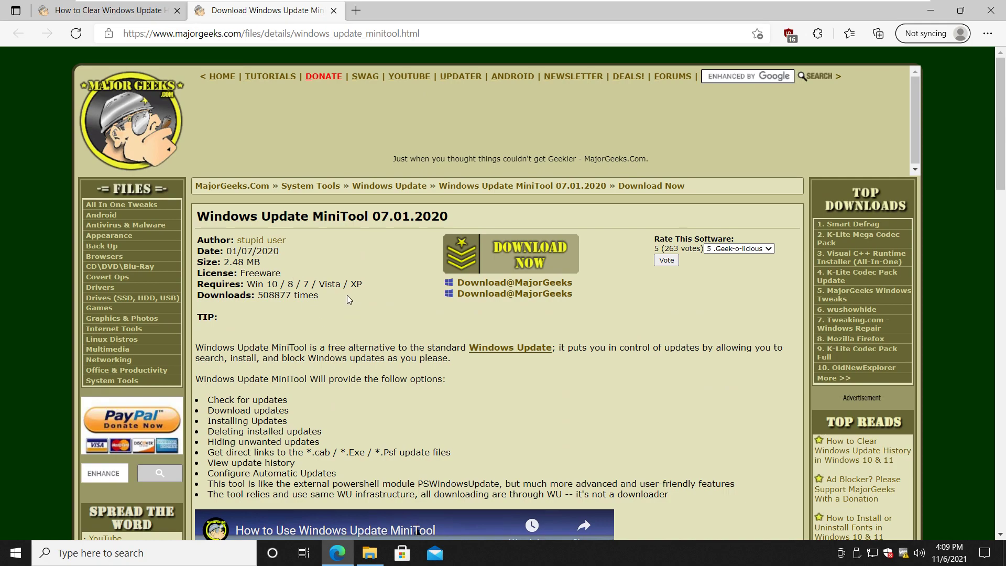
pyautogui.middleClick(294, 18)
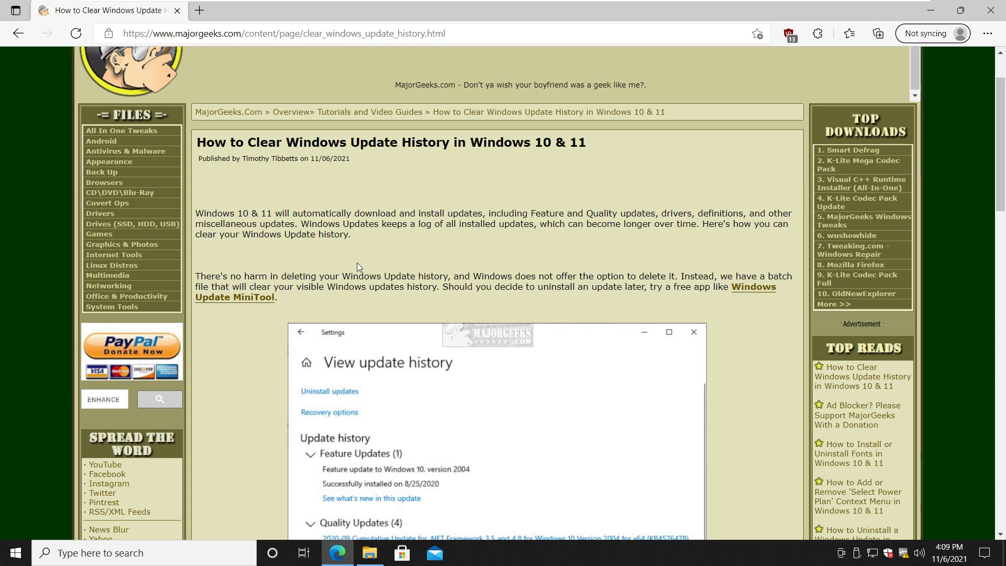
pyautogui.scroll(2, 363, 260)
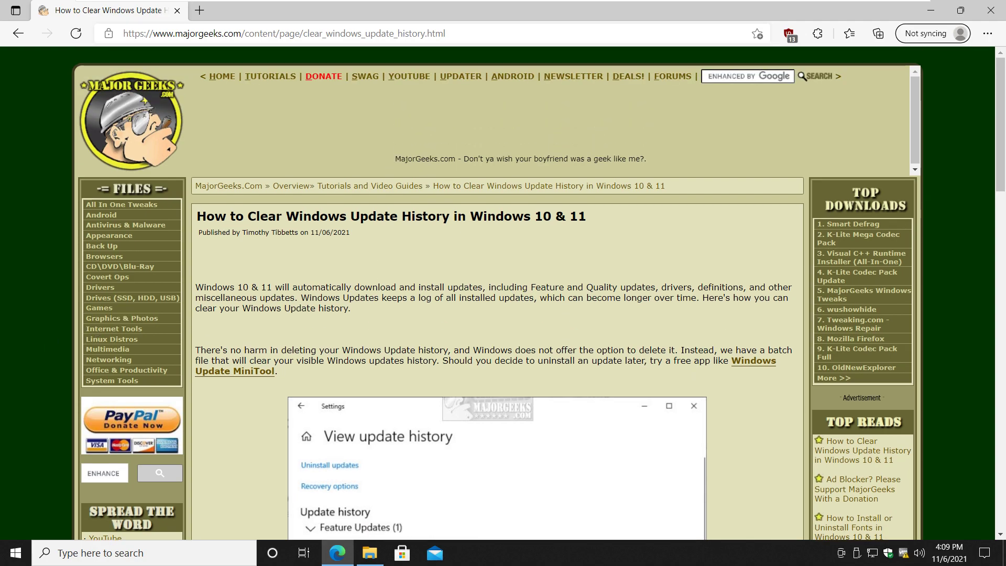